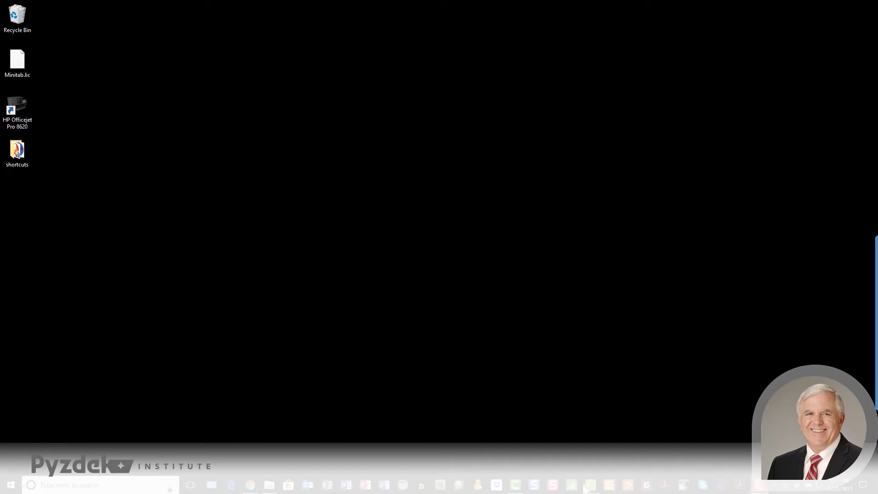
# Step: Bring the Minitab window with the Exh_stat worksheet to the front
pyautogui.click(586, 486)
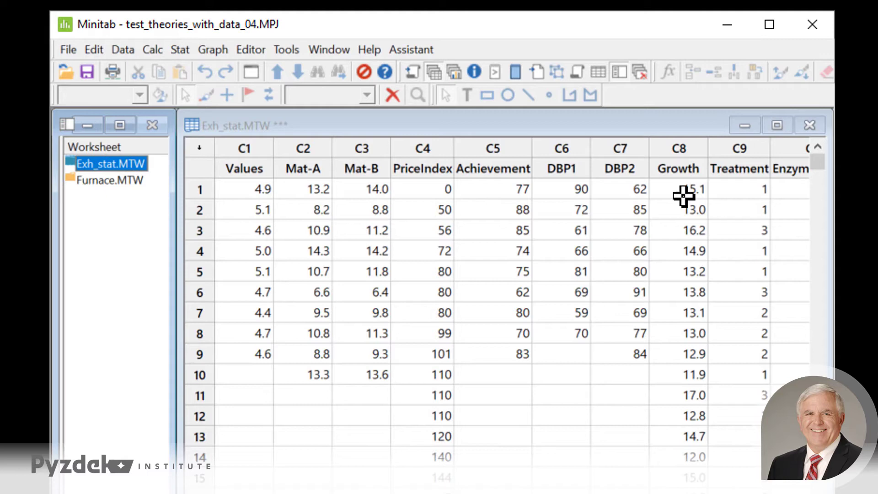
# Step: Open the Stat menu to reach ANOVA's Analysis of Means
pyautogui.click(411, 49)
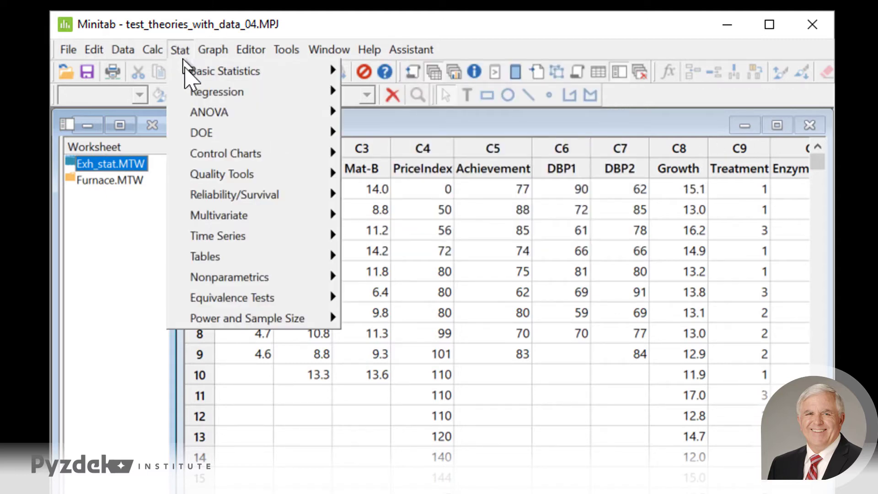
pyautogui.moveTo(210, 111)
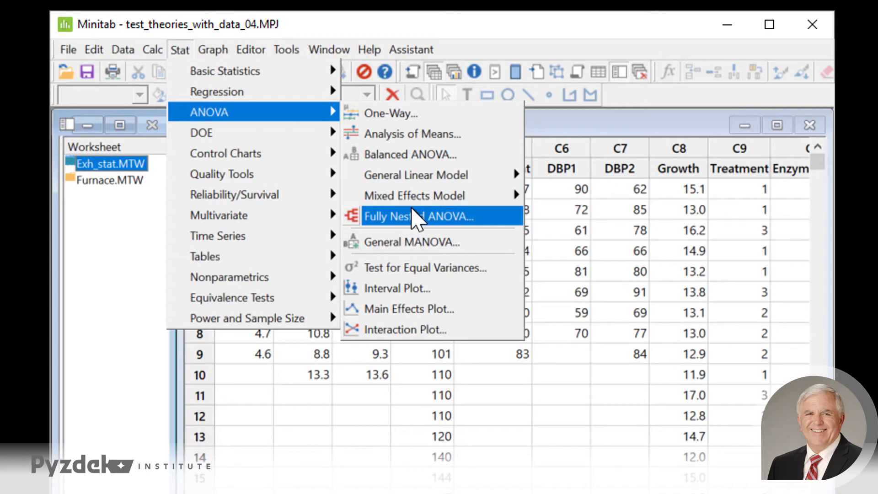
# Step: In Analysis of Means, set C8 Growth as response and C9 Treatment as Factor 1
pyautogui.click(429, 129)
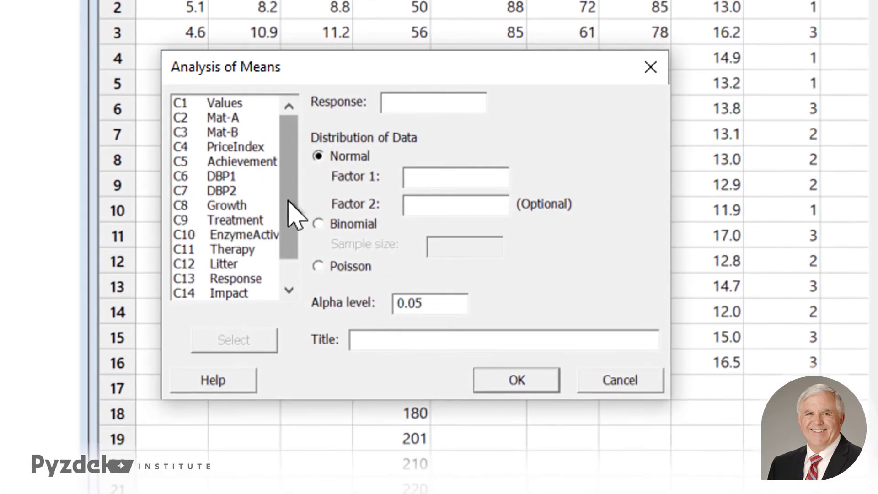
pyautogui.moveTo(288, 206); pyautogui.dragTo(291, 251)
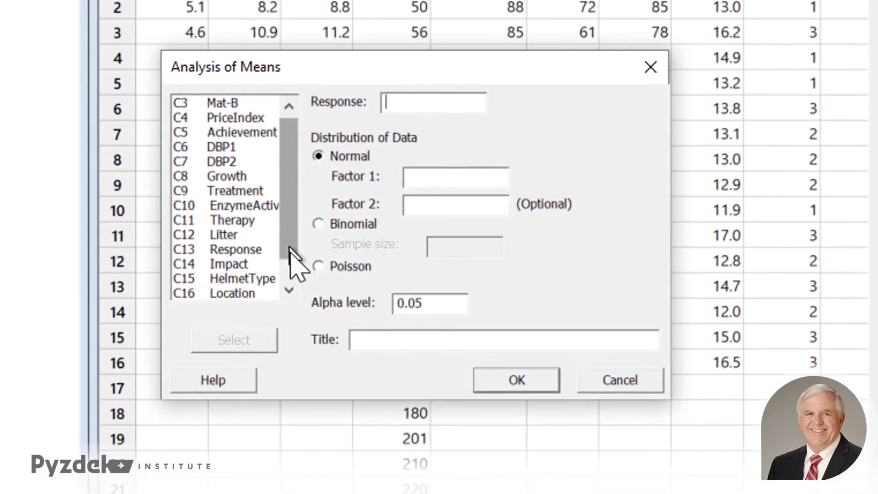
pyautogui.click(240, 176)
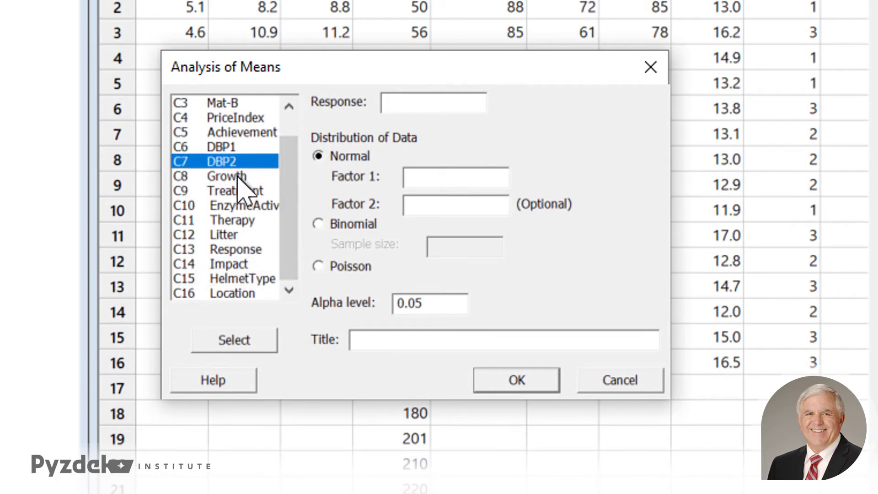
pyautogui.click(238, 177)
pyautogui.click(230, 339)
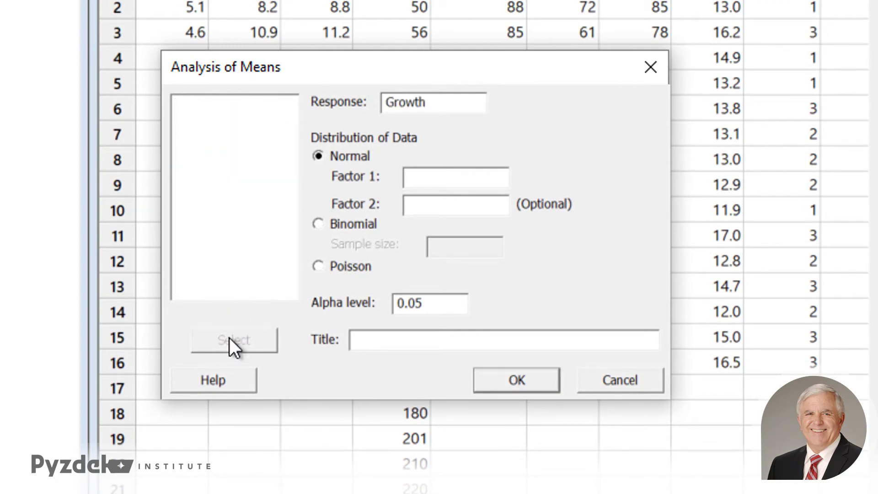
pyautogui.click(447, 180)
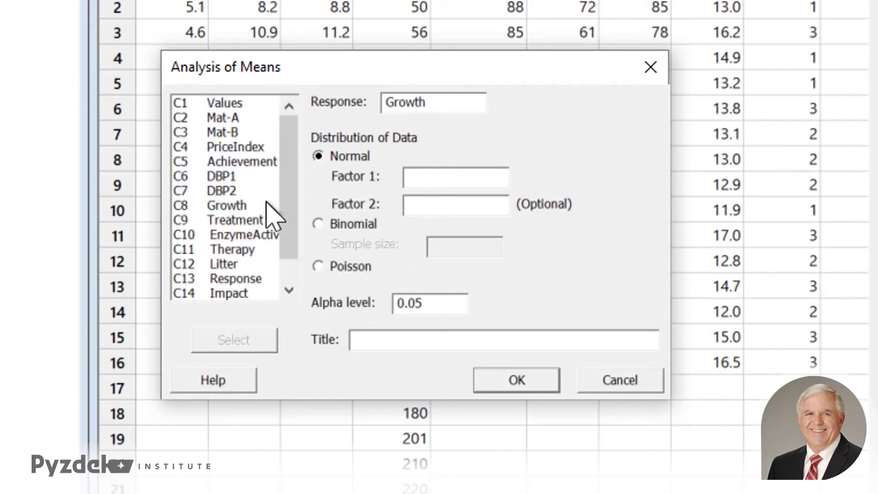
pyautogui.click(245, 219)
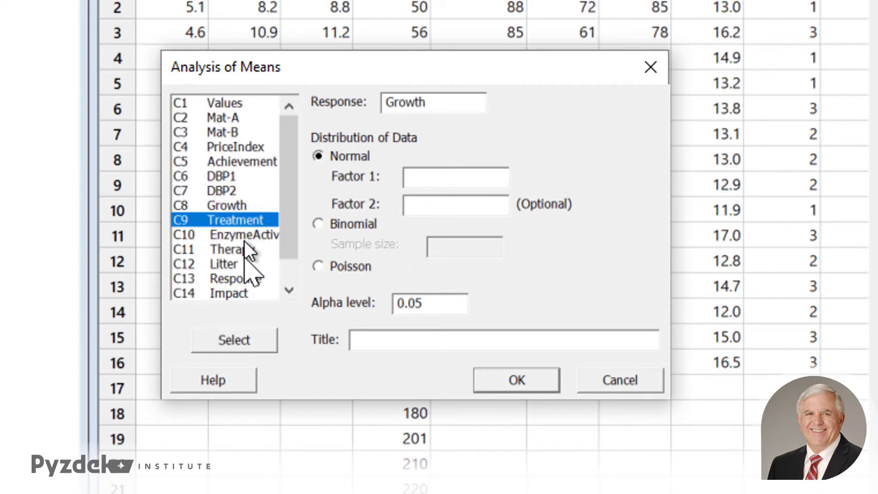
pyautogui.click(232, 340)
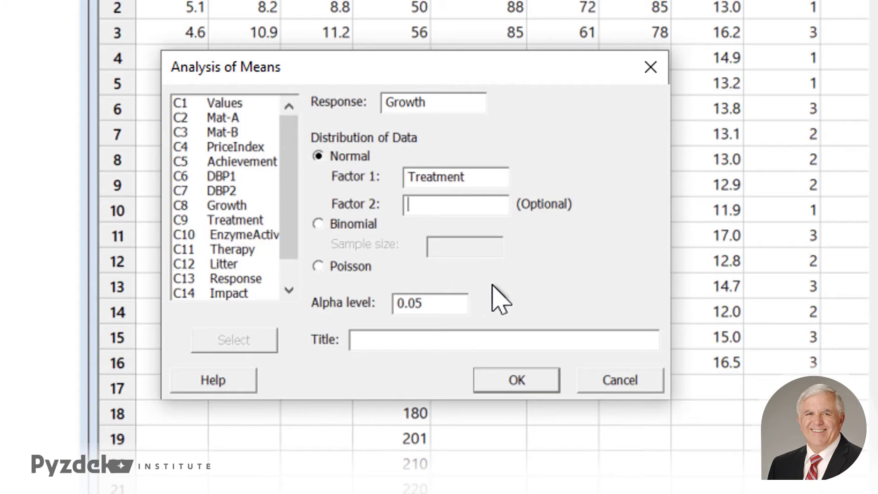
# Step: Run the Analysis of Means to get the ANOM chart with limits 13.100 and 15.037
pyautogui.click(499, 382)
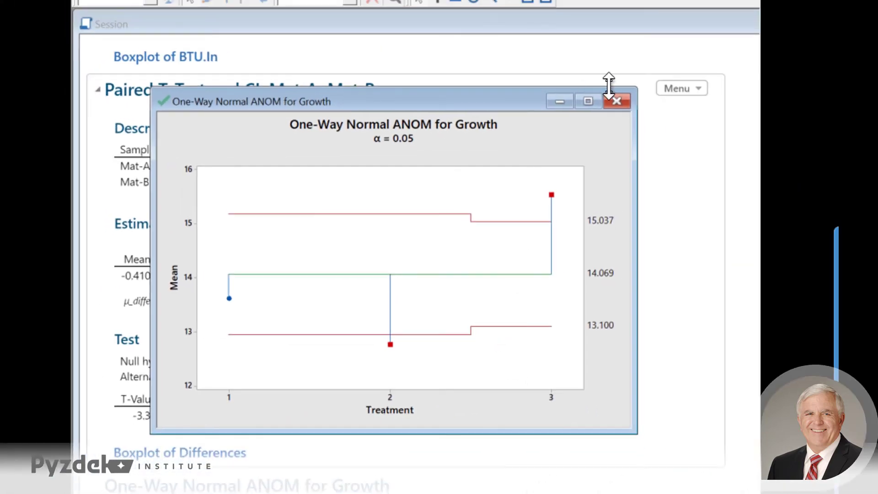